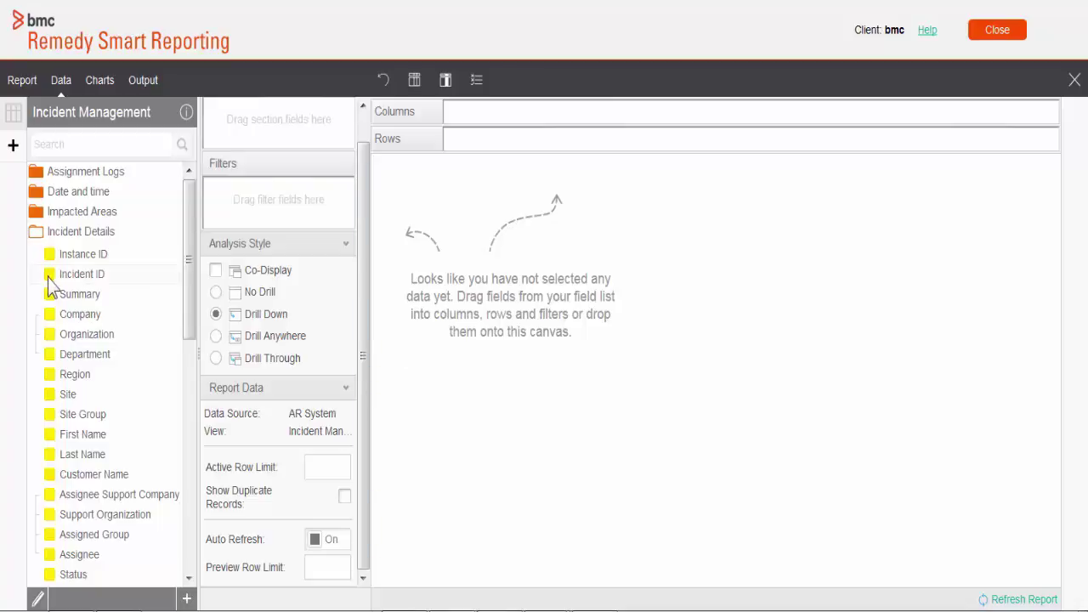
# - Add Incident ID to Columns, switch Auto Refresh off, then remove Incident ID from Columns
pyautogui.moveTo(51, 275); pyautogui.dragTo(541, 114)
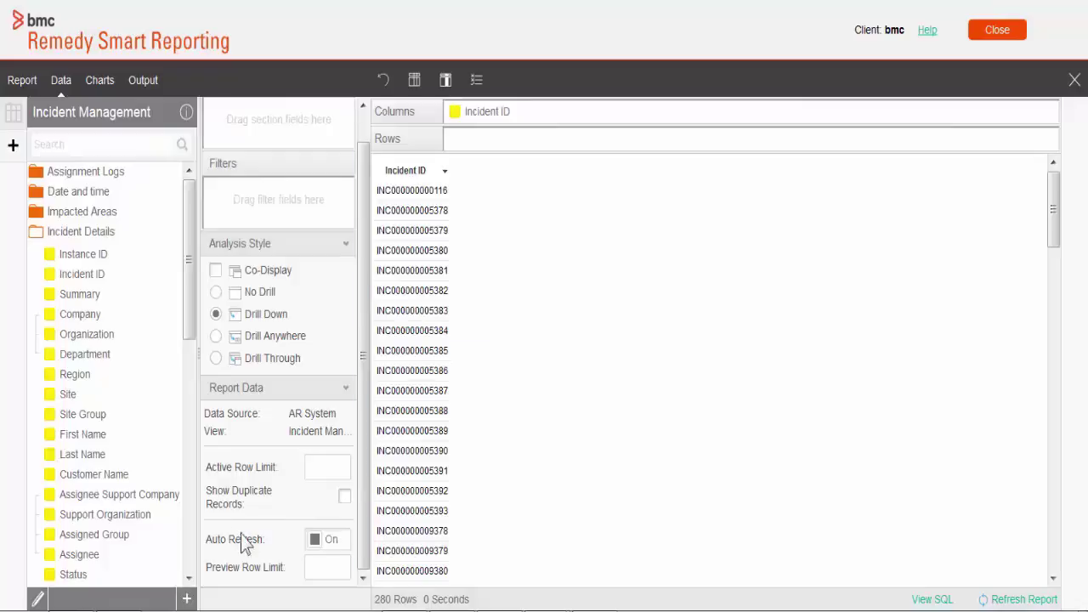
pyautogui.click(317, 539)
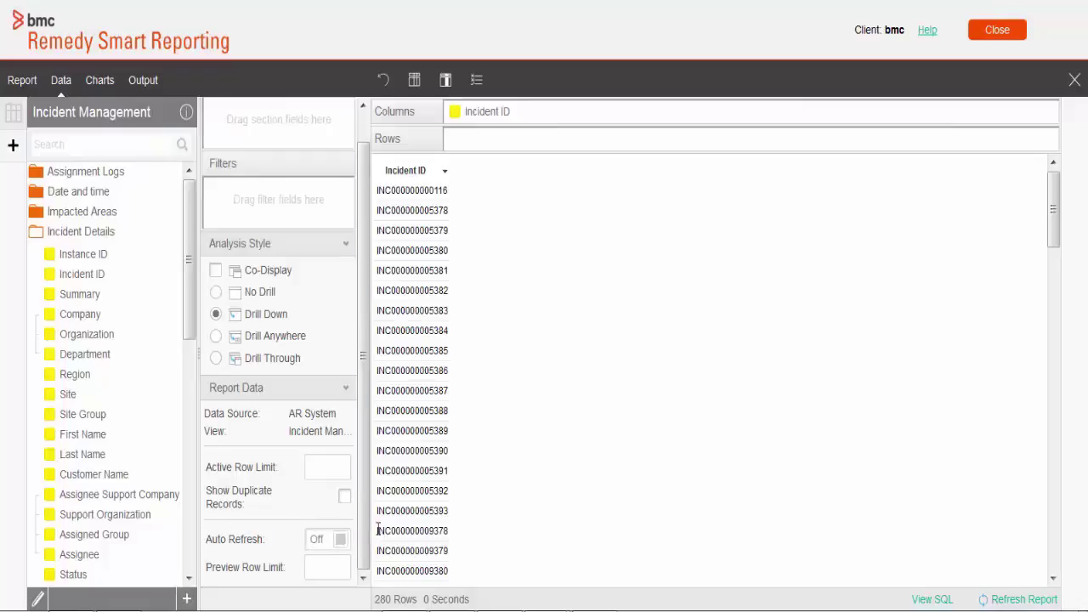
pyautogui.moveTo(478, 116); pyautogui.dragTo(123, 285)
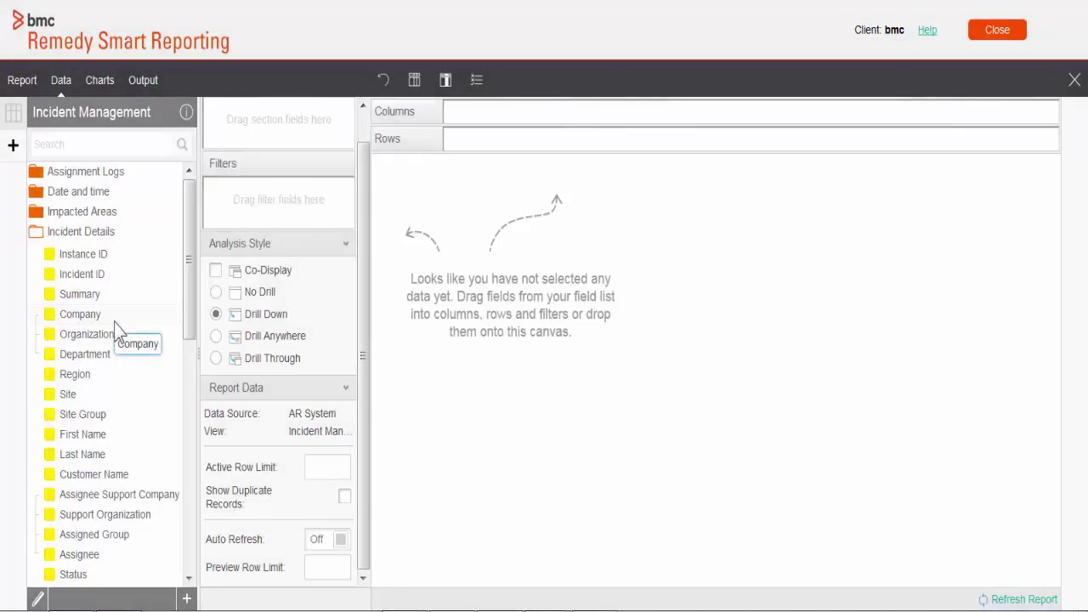
pyautogui.click(99, 273)
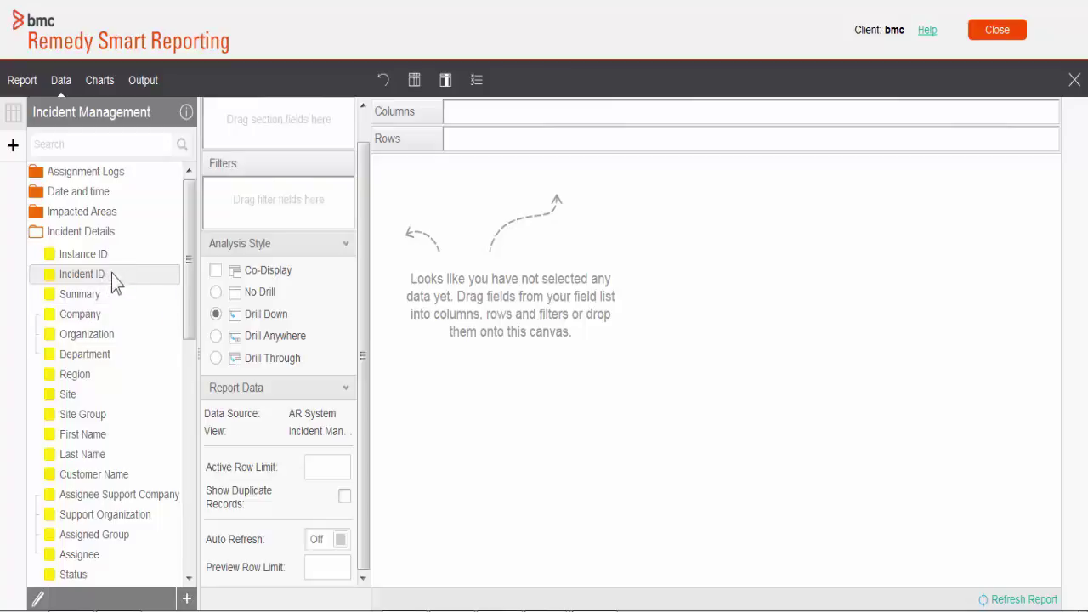
# - Add Incident ID, Summary and Site as columns and refresh to load 280 incident rows
pyautogui.moveTo(116, 283); pyautogui.dragTo(541, 119)
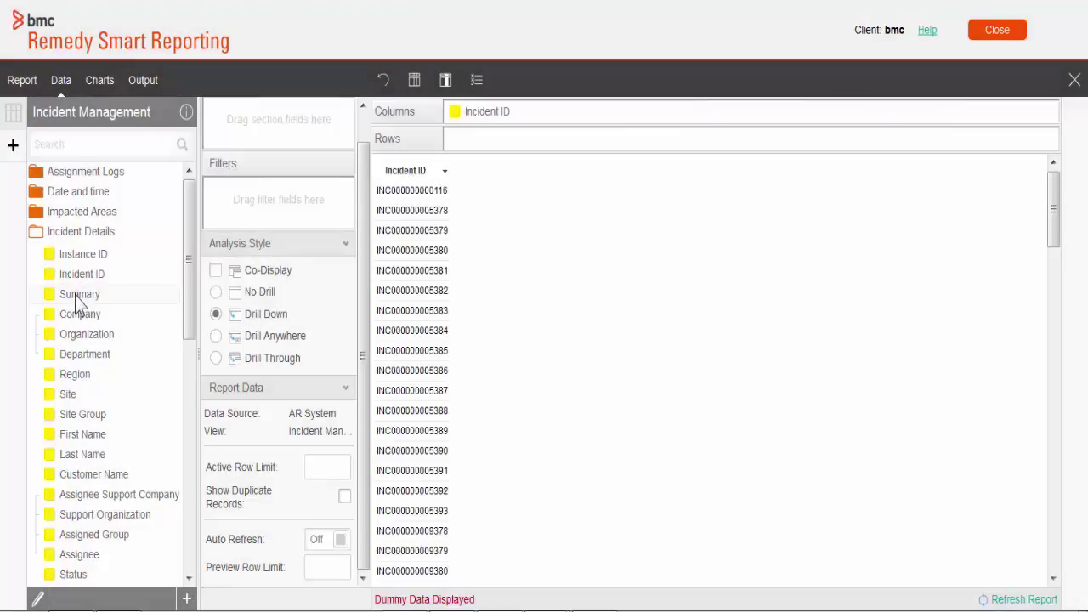
pyautogui.moveTo(75, 296); pyautogui.dragTo(567, 255)
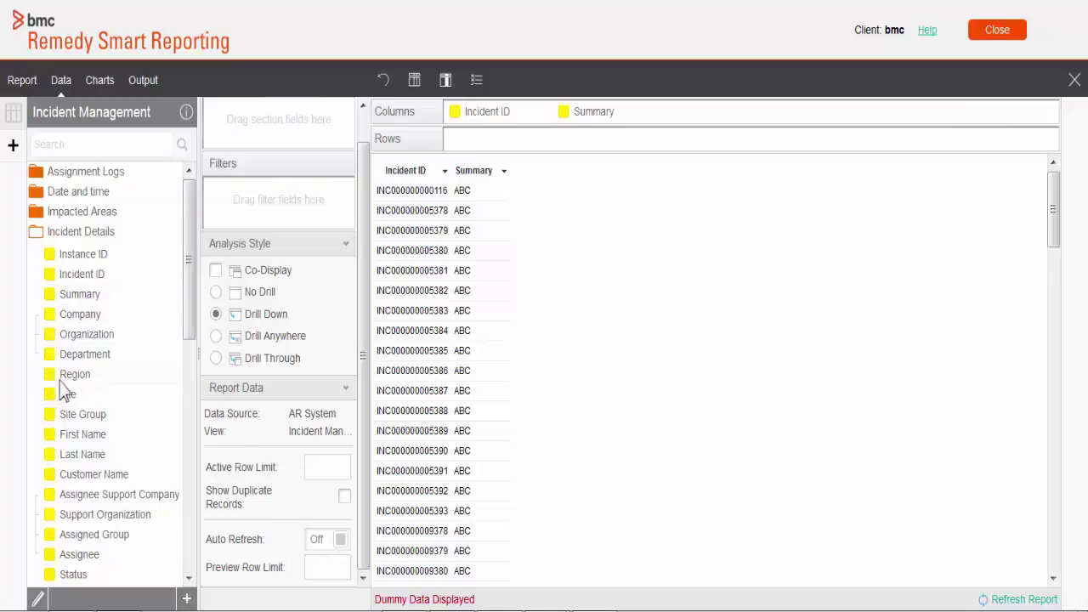
pyautogui.moveTo(68, 396); pyautogui.dragTo(544, 412)
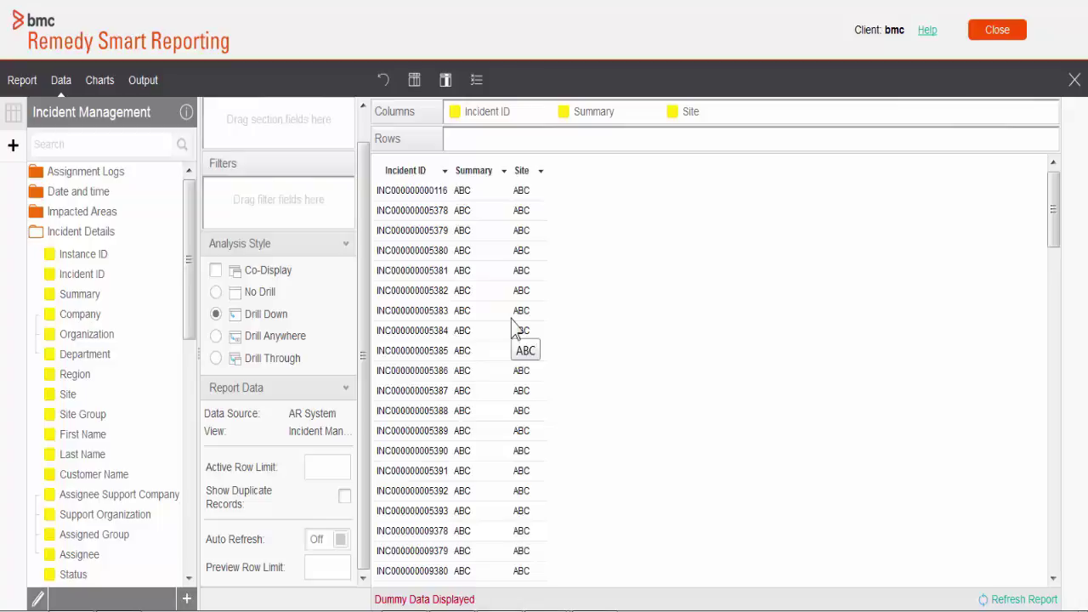
pyautogui.click(990, 598)
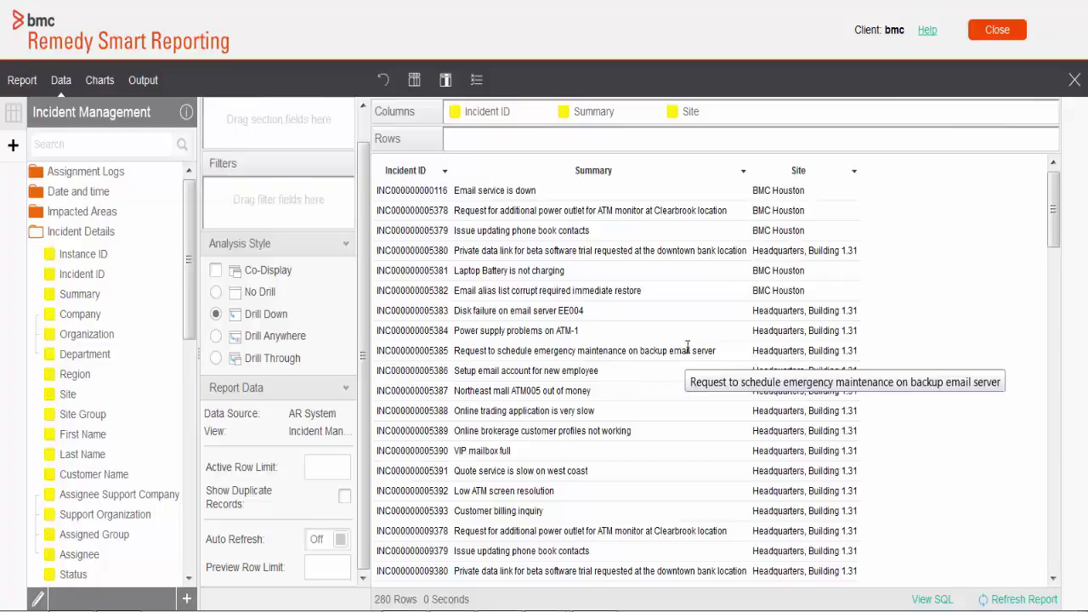
# - Multi-select Company, First Name, Last Name, Customer Name and Site Group and drop them onto the grid
pyautogui.click(92, 317)
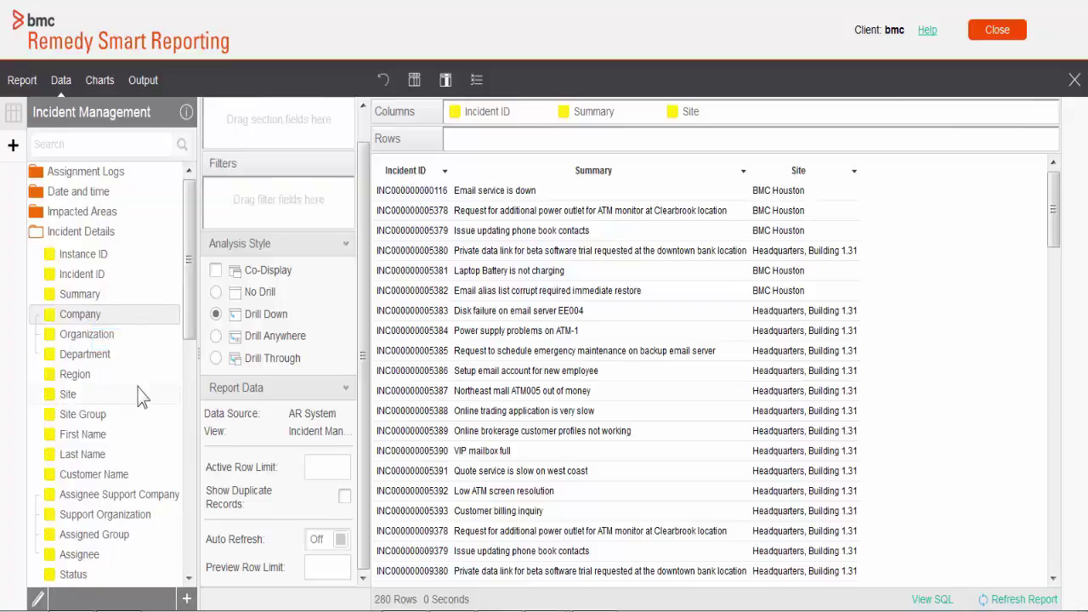
pyautogui.keyDown('ctrl'); pyautogui.click(102, 436); pyautogui.keyUp('ctrl')
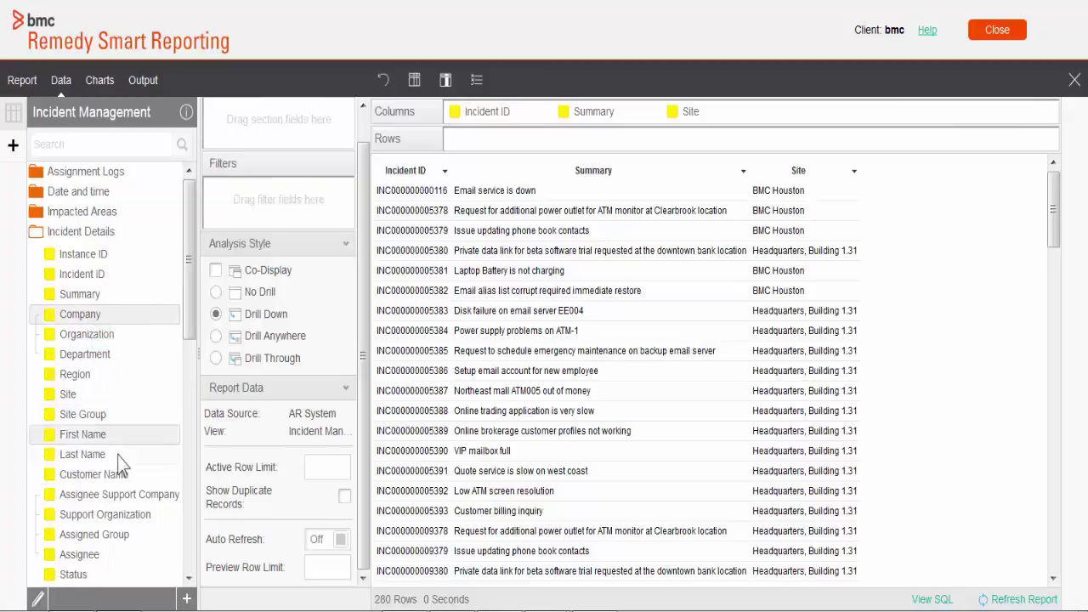
pyautogui.keyDown('ctrl'); pyautogui.click(119, 455); pyautogui.keyUp('ctrl')
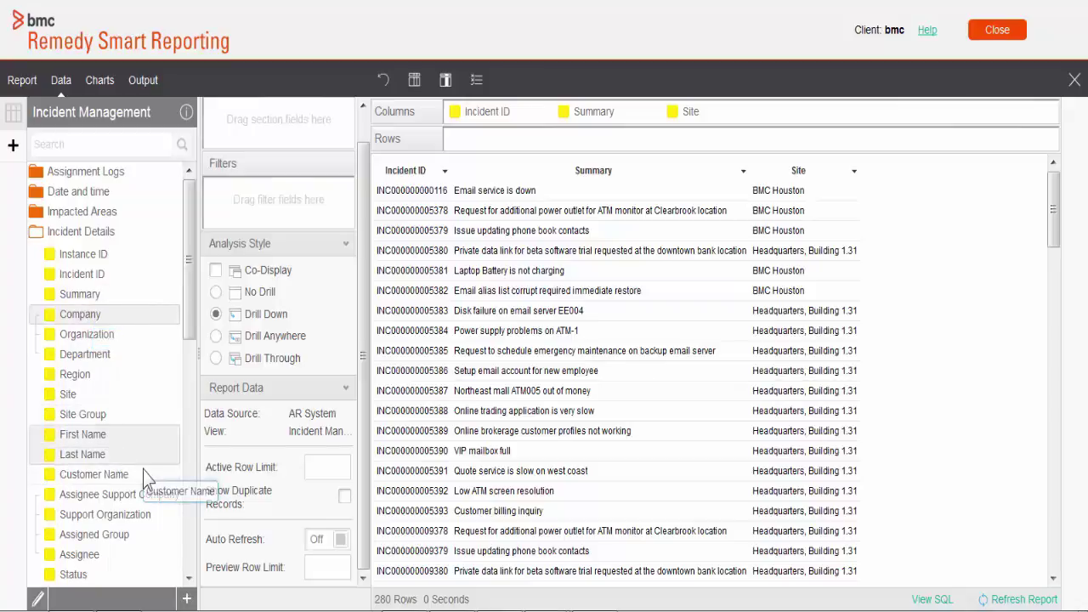
pyautogui.keyDown('ctrl'); pyautogui.click(144, 476); pyautogui.keyUp('ctrl')
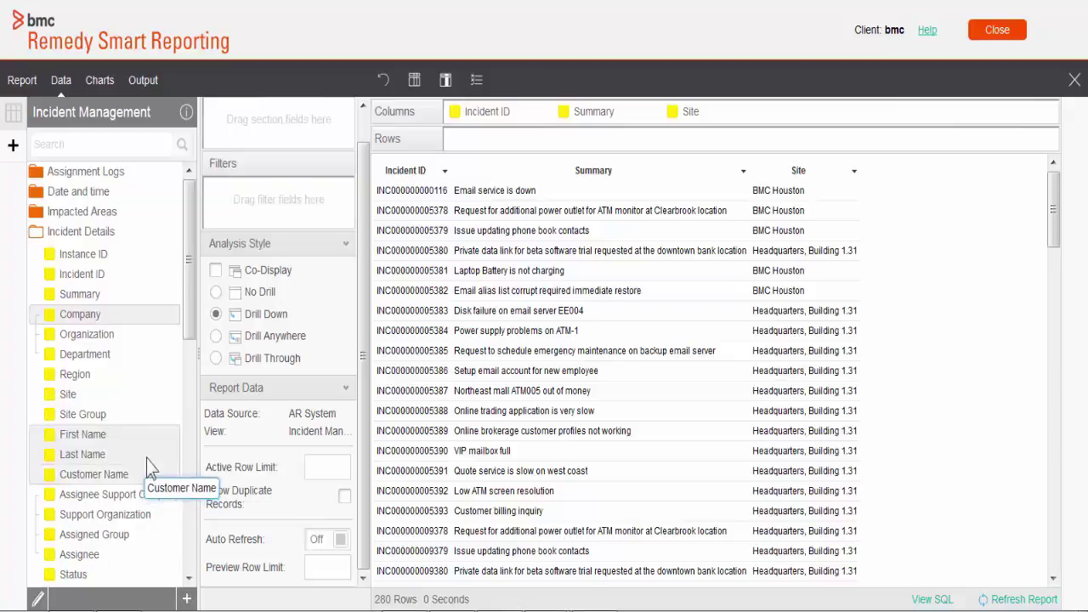
pyautogui.keyDown('ctrl'); pyautogui.click(133, 415); pyautogui.keyUp('ctrl')
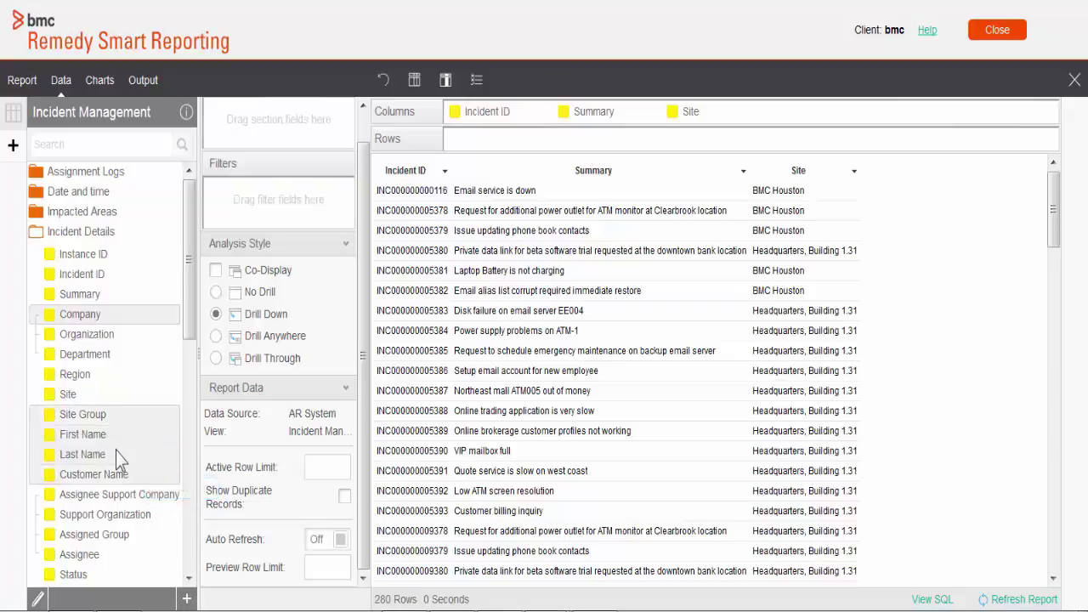
pyautogui.moveTo(116, 452); pyautogui.dragTo(929, 399)
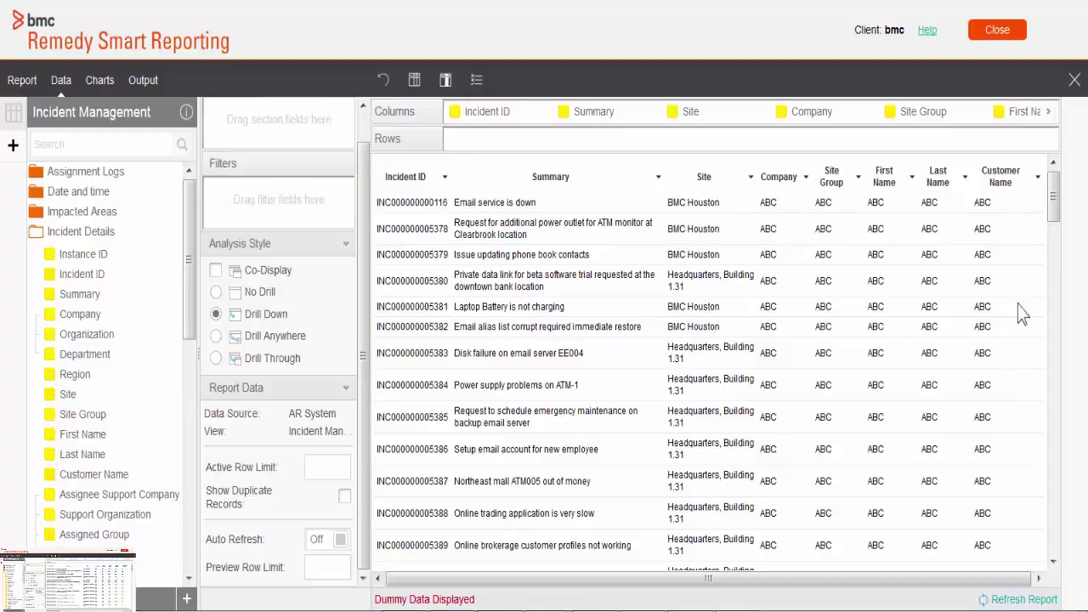
# - Close the report editor without activating the report and go to Administration > Report Settings
pyautogui.click(1073, 80)
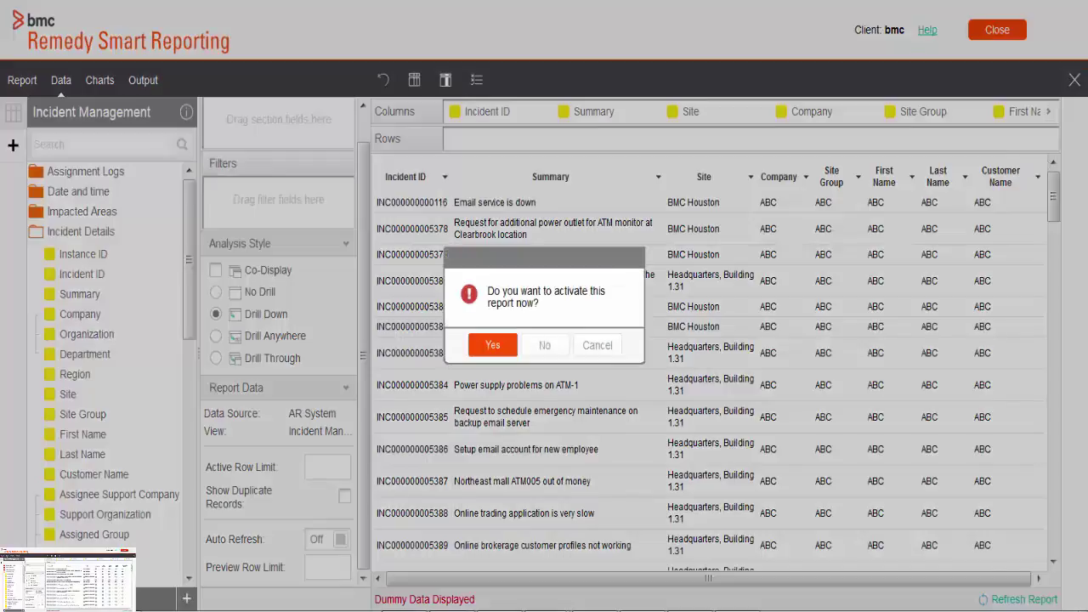
pyautogui.click(541, 347)
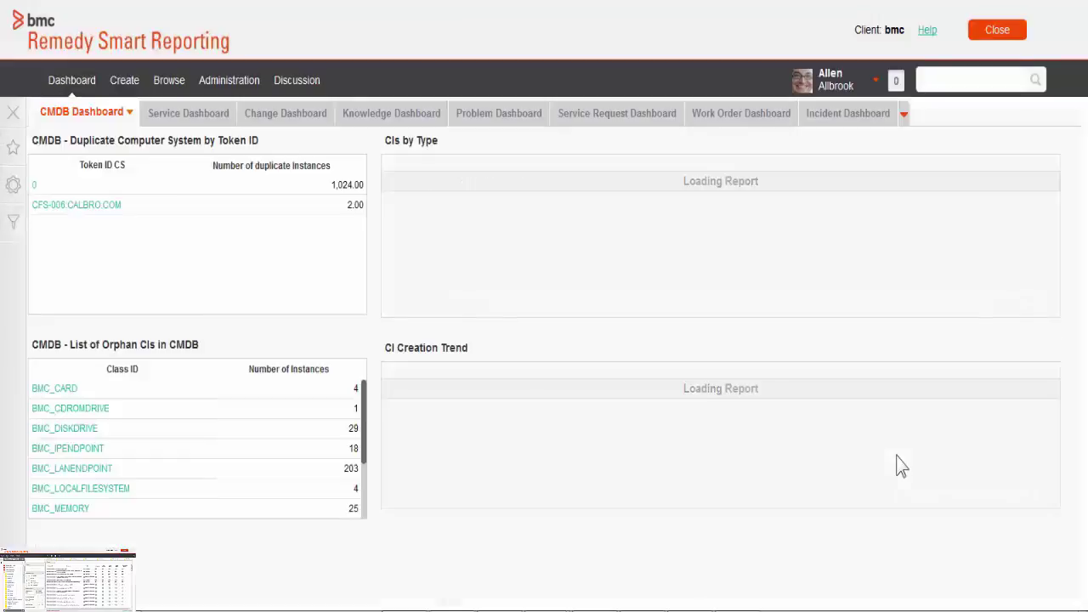
pyautogui.click(231, 82)
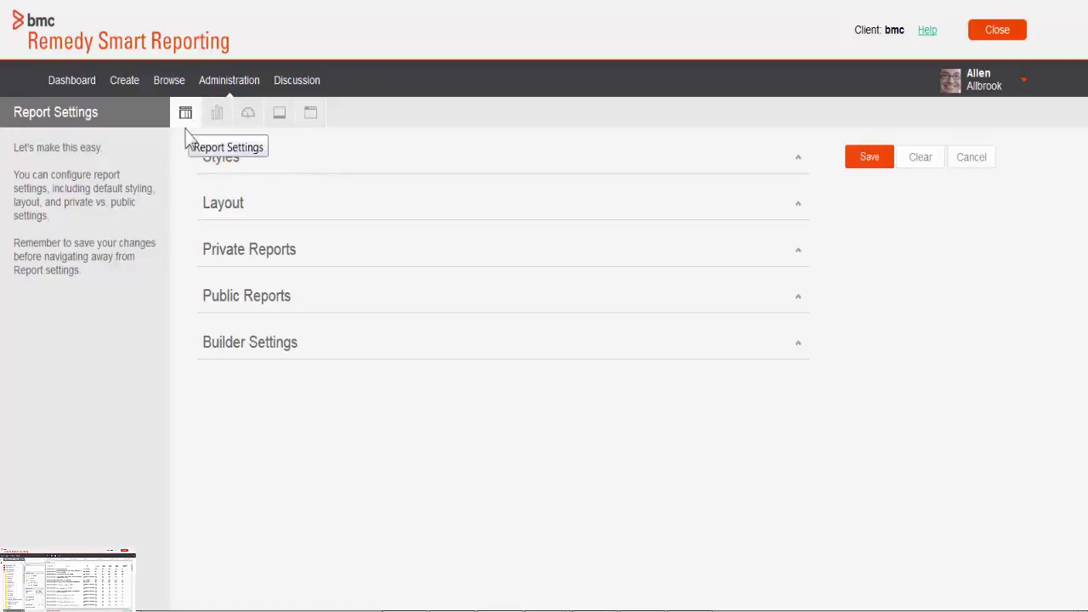
# - Give Column & Row Headings a new font size, dark grey background, white text and 30 px height
pyautogui.click(214, 161)
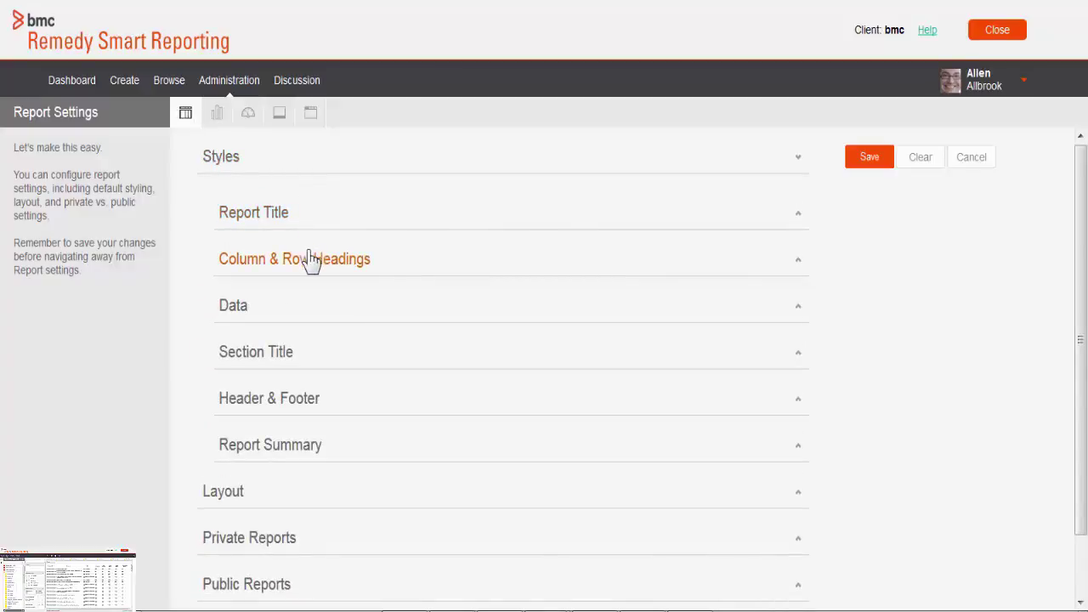
pyautogui.click(444, 264)
pyautogui.scroll(-1, 447, 263)
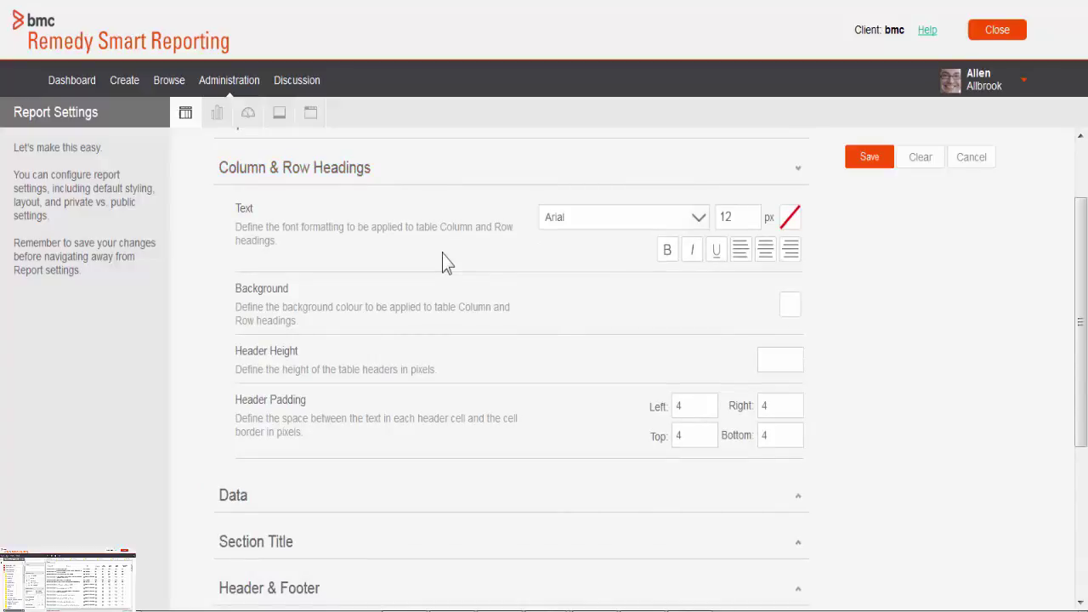
pyautogui.doubleClick(745, 220)
pyautogui.write('1')
pyautogui.click(790, 308)
pyautogui.click(792, 446)
pyautogui.click(783, 223)
pyautogui.click(796, 348)
pyautogui.click(700, 406)
# - Set the data cell height to 25 and save the default style settings
pyautogui.click(587, 494)
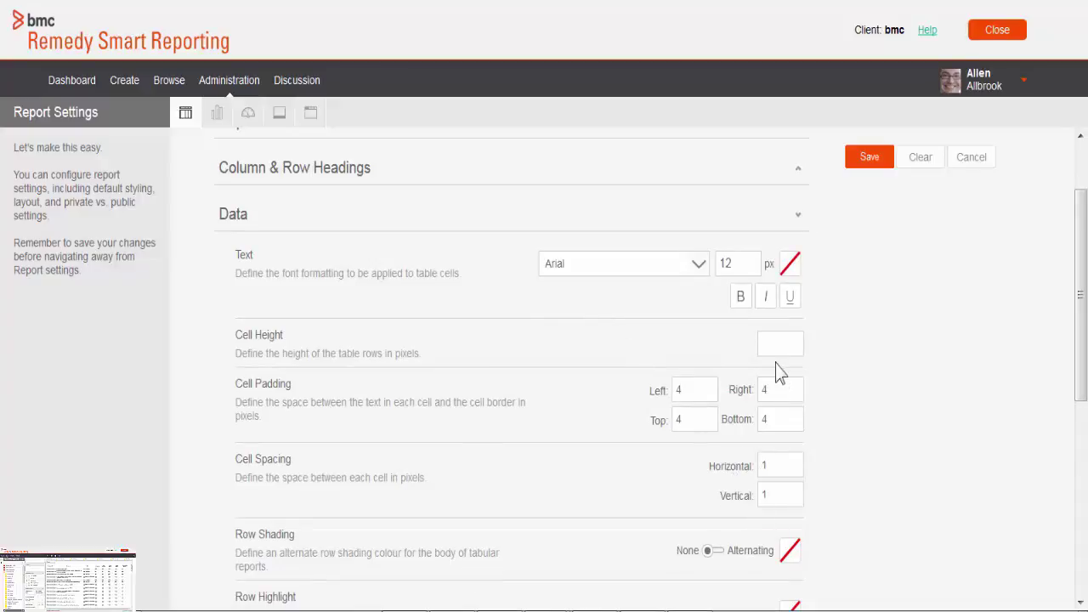
pyautogui.write('25')
pyautogui.click(865, 163)
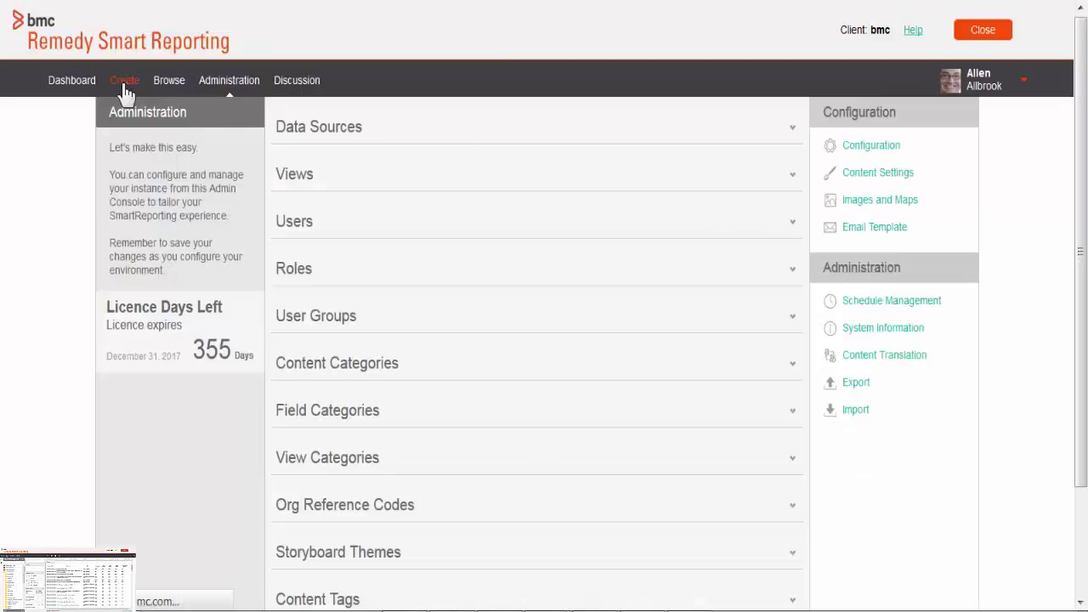
# - Create a new report with Incident ID and Submit Date as its columns
pyautogui.click(125, 85)
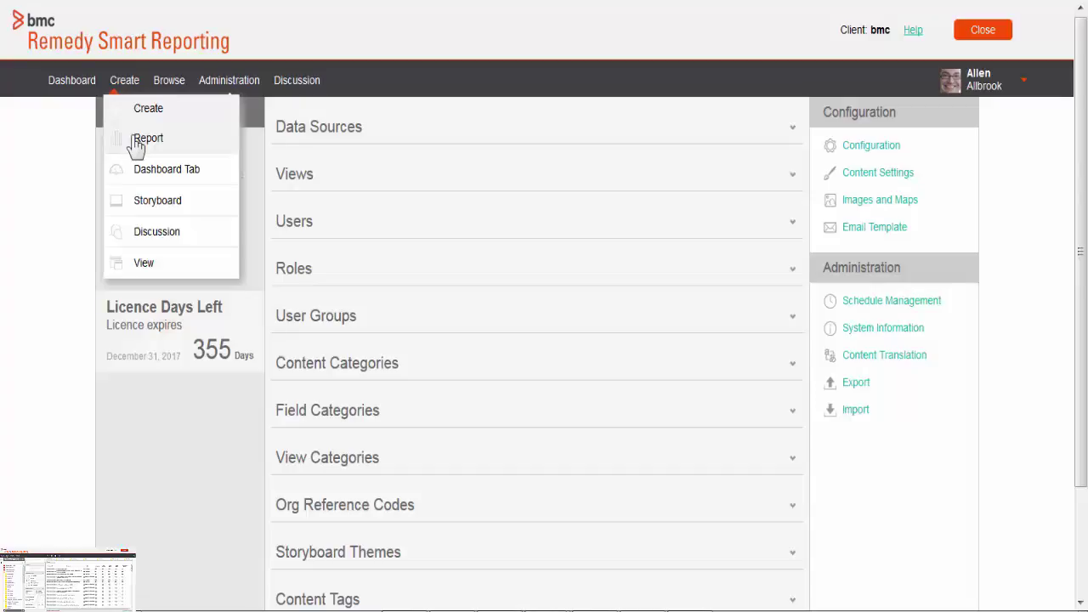
pyautogui.click(138, 140)
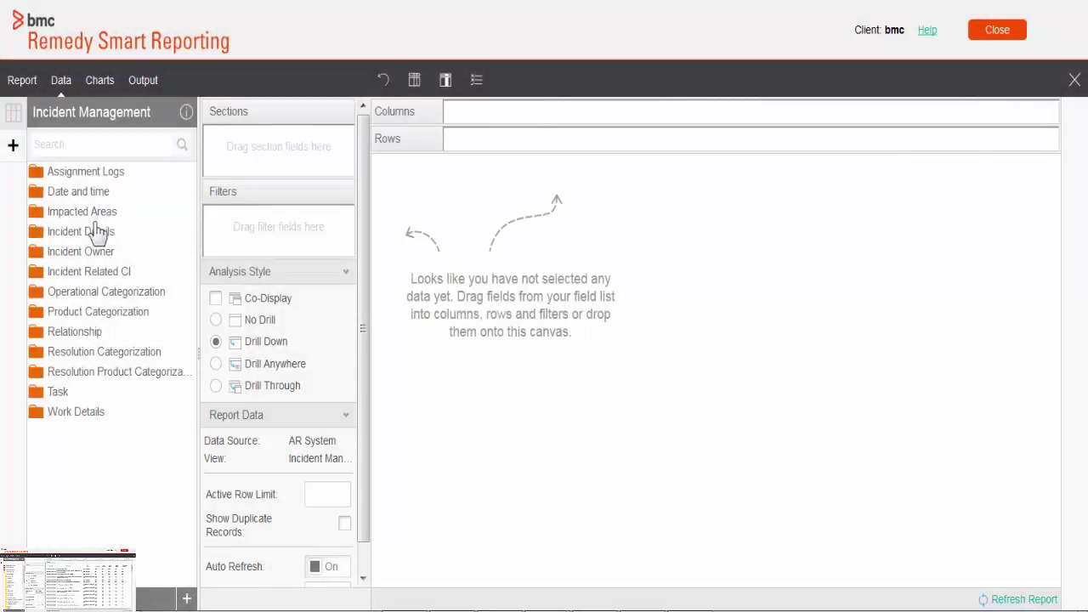
pyautogui.click(89, 231)
pyautogui.moveTo(92, 279); pyautogui.dragTo(582, 125)
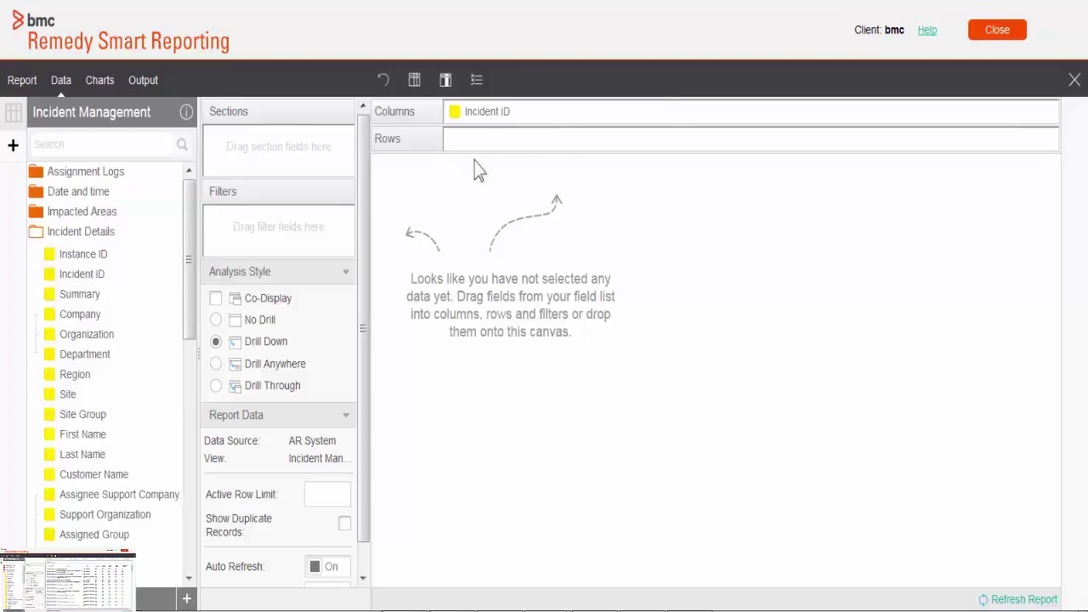
pyautogui.doubleClick(95, 194)
pyautogui.moveTo(91, 235); pyautogui.dragTo(577, 277)
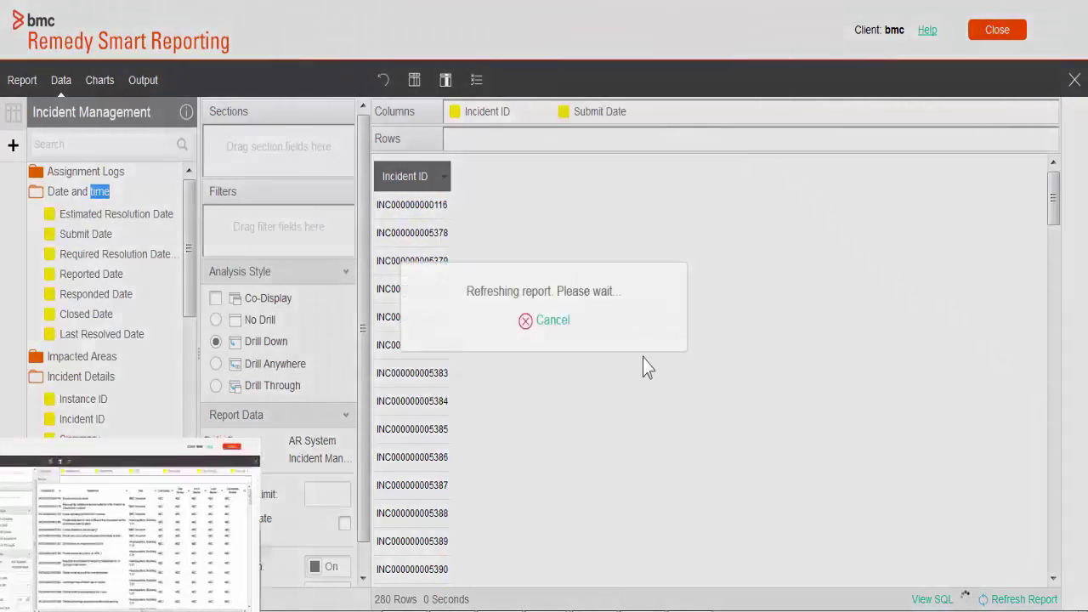